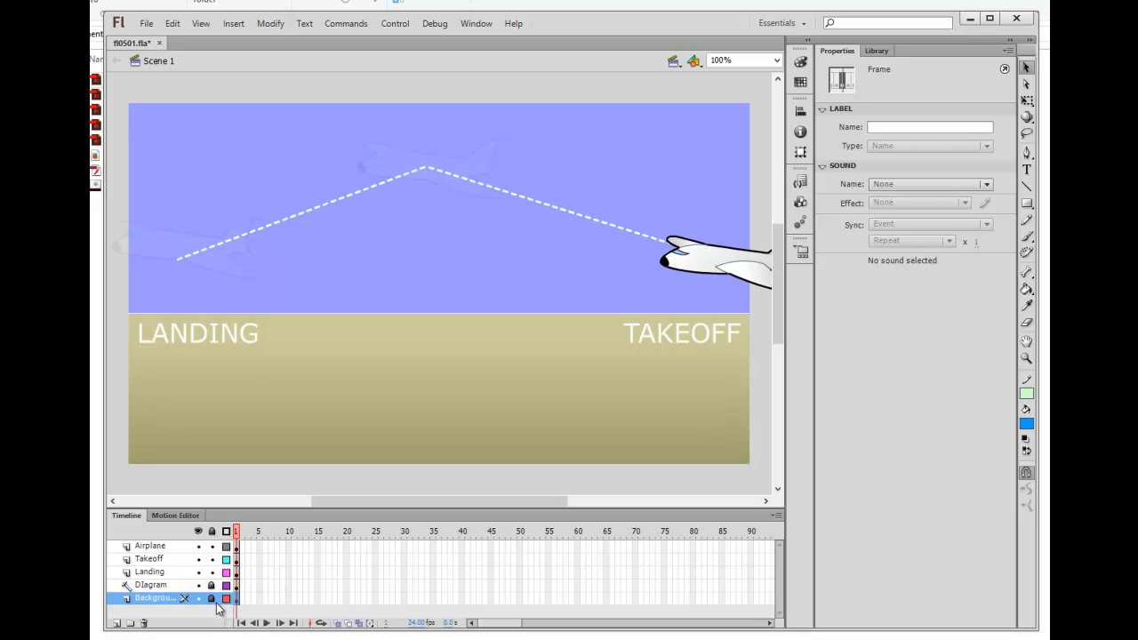
# Step: Briefly hide and reshow the Airplane, Takeoff, Landing and Diagram layers to inspect each one's content
pyautogui.click(198, 546)
pyautogui.click(198, 546)
pyautogui.click(199, 559)
pyautogui.click(198, 559)
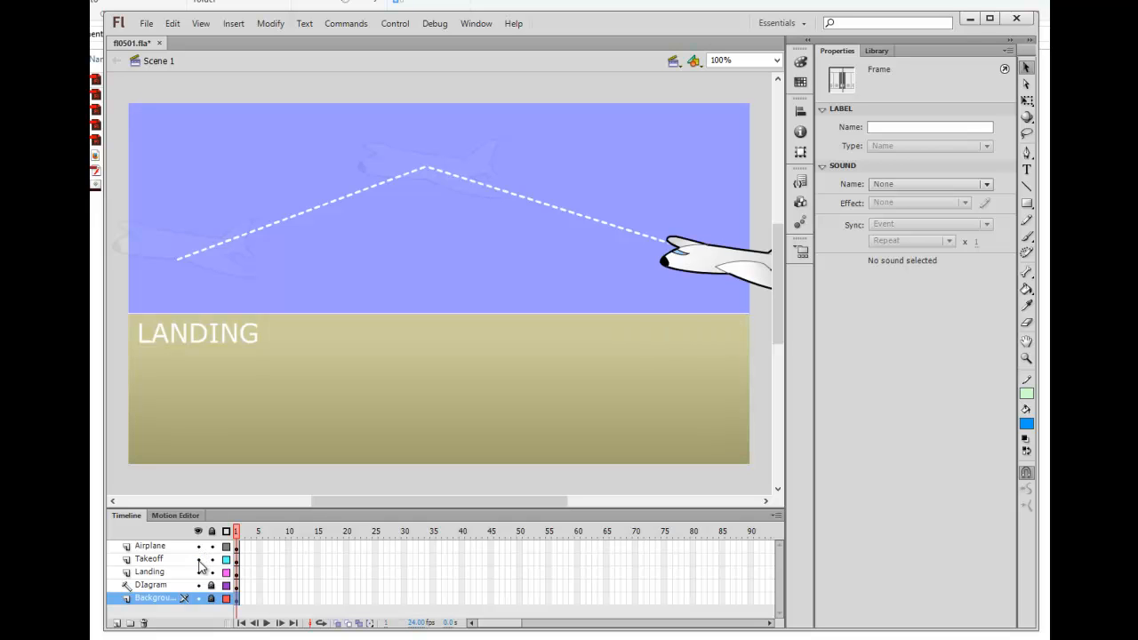
pyautogui.click(199, 572)
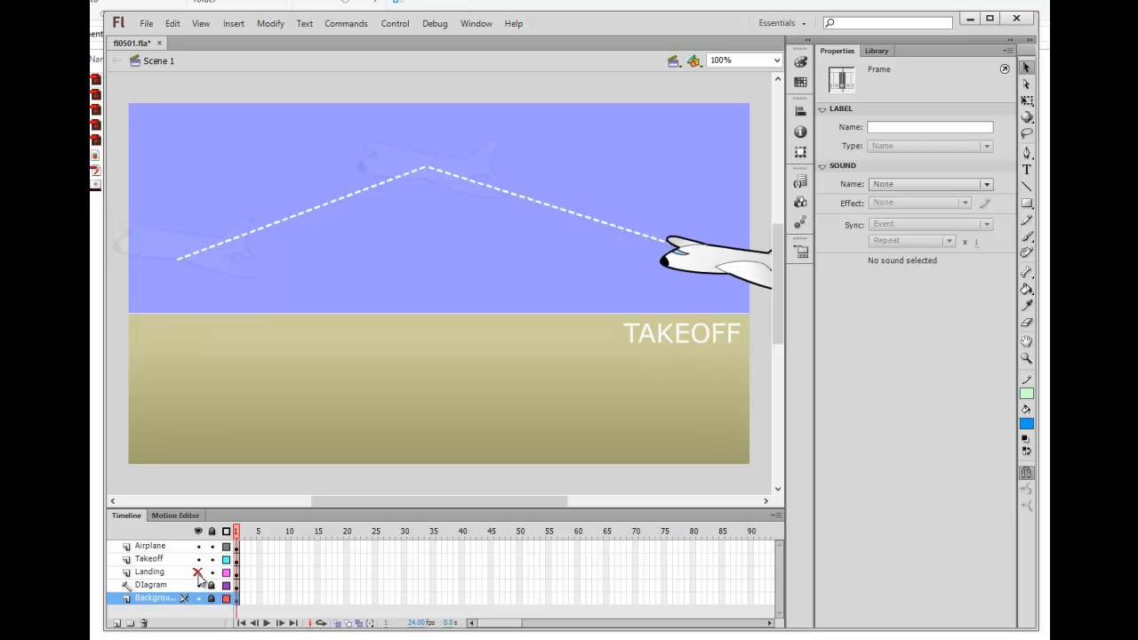
pyautogui.click(198, 572)
pyautogui.click(198, 585)
pyautogui.click(198, 585)
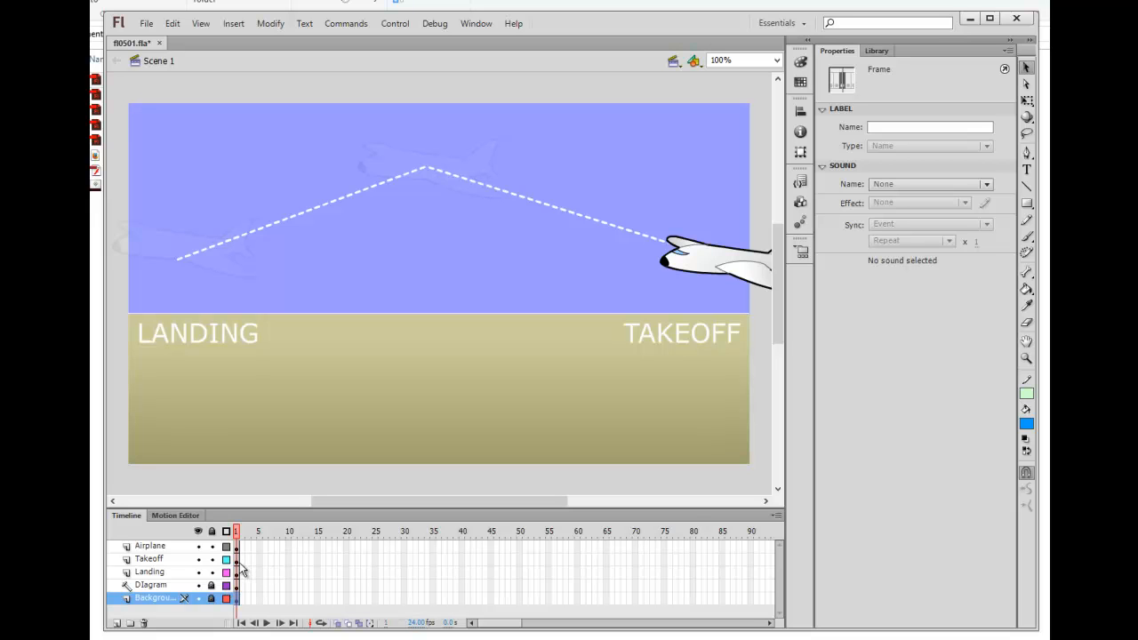
pyautogui.rightClick(238, 560)
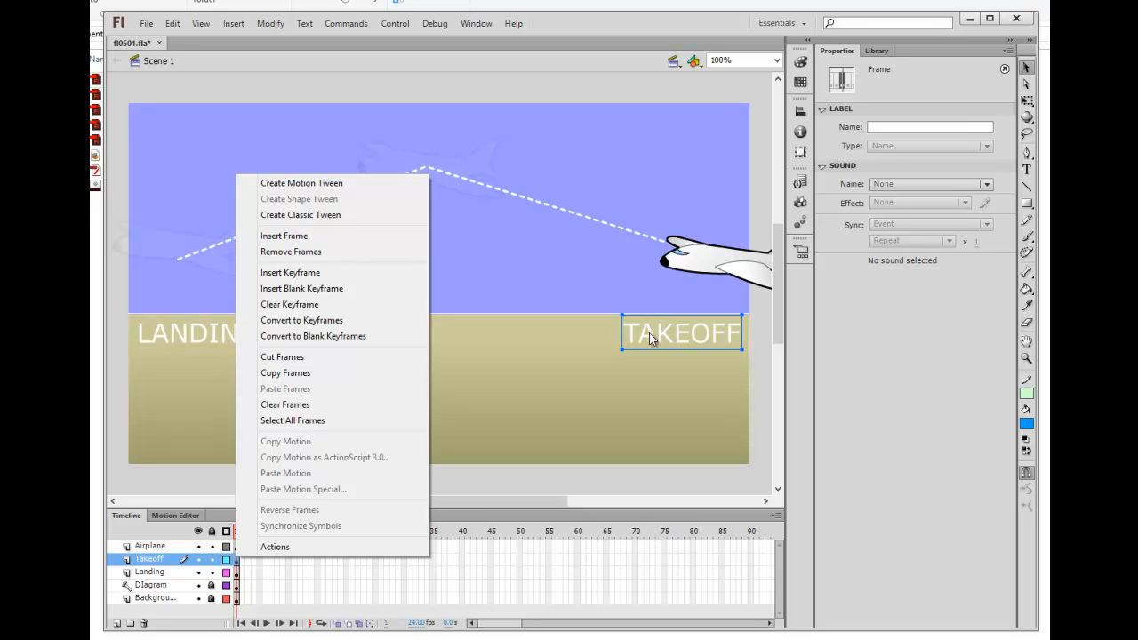
pyautogui.click(421, 598)
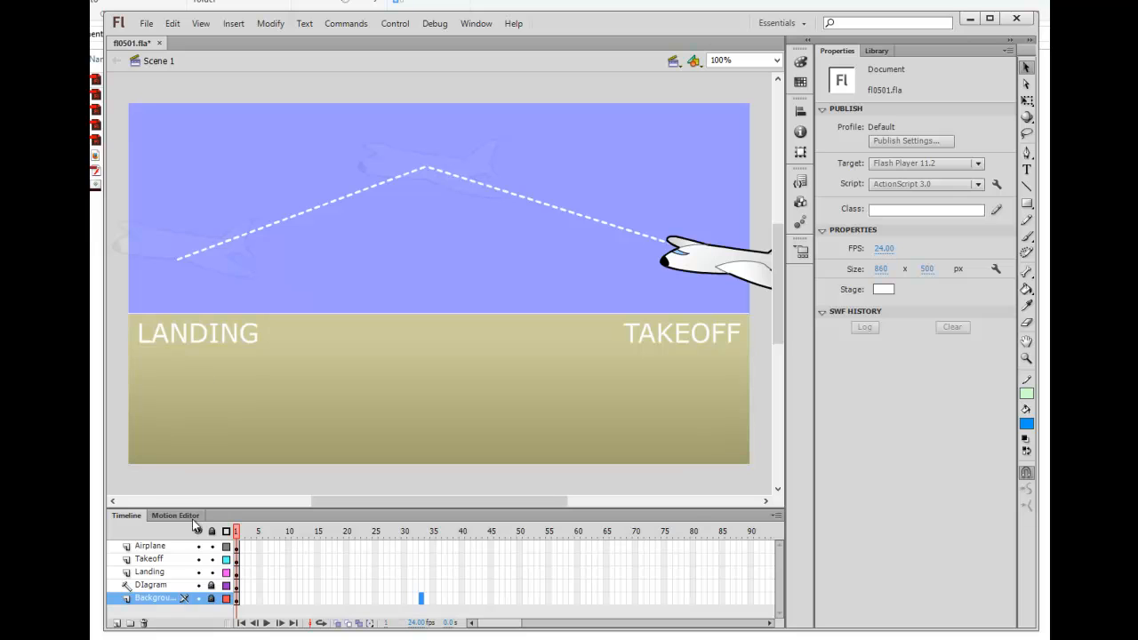
# Step: Recheck the dashed flight path, then lock the Diagram layer against accidental edits
pyautogui.click(198, 586)
pyautogui.click(198, 587)
pyautogui.click(198, 586)
pyautogui.click(198, 587)
pyautogui.click(212, 585)
# Step: Preview the library symbols Sun, Shadow, Moon, Cloud, Bird and Airplane in turn
pyautogui.click(877, 51)
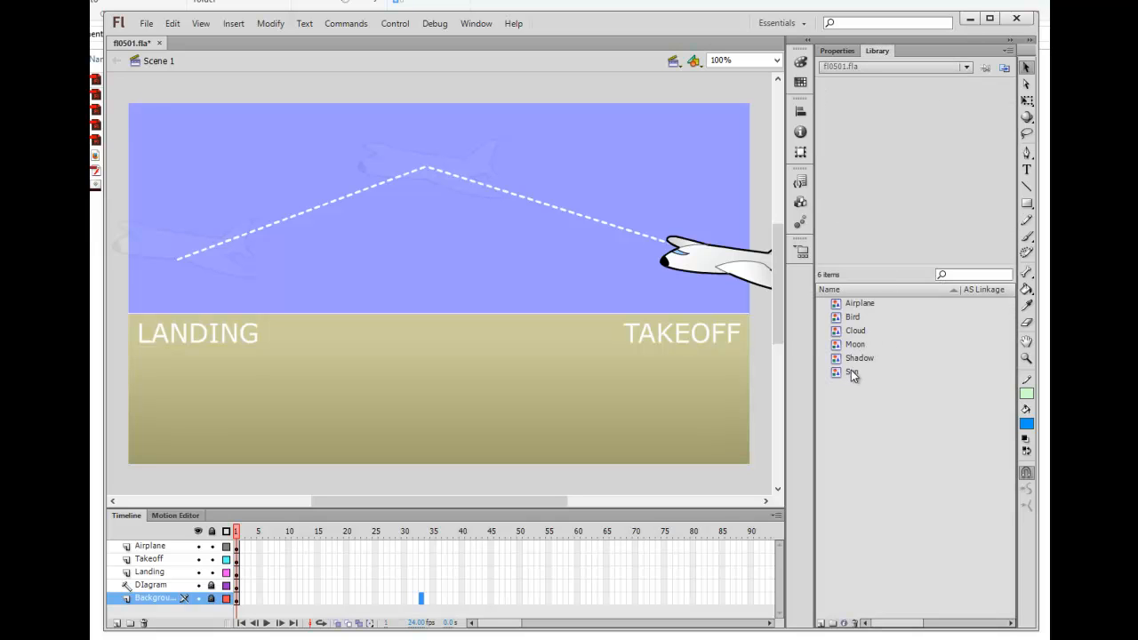
pyautogui.click(851, 371)
pyautogui.click(855, 358)
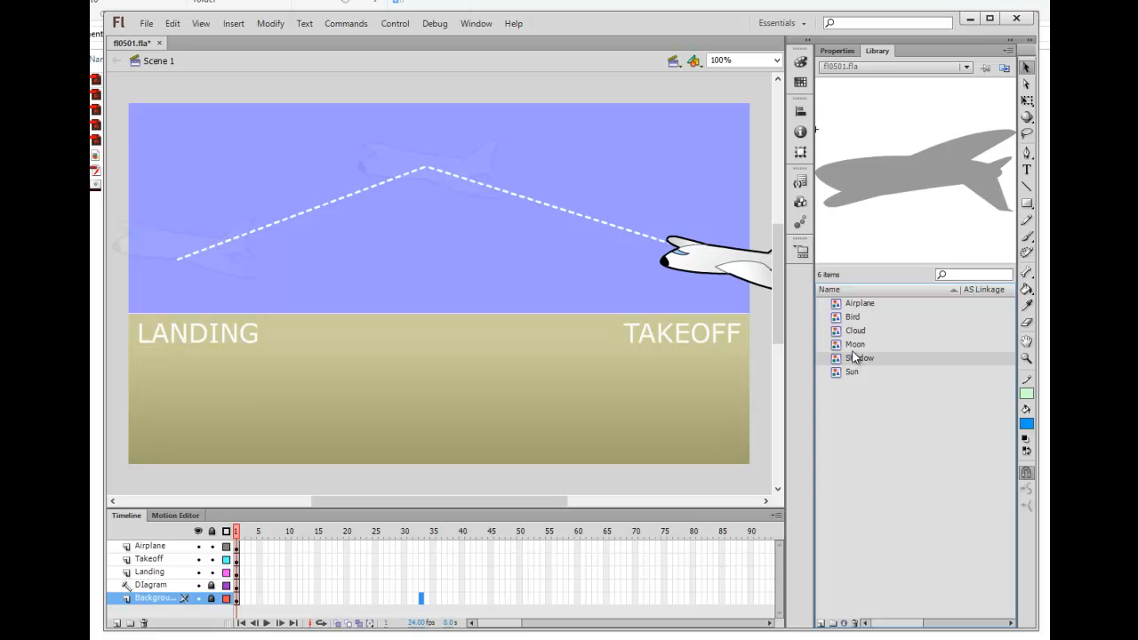
pyautogui.click(854, 345)
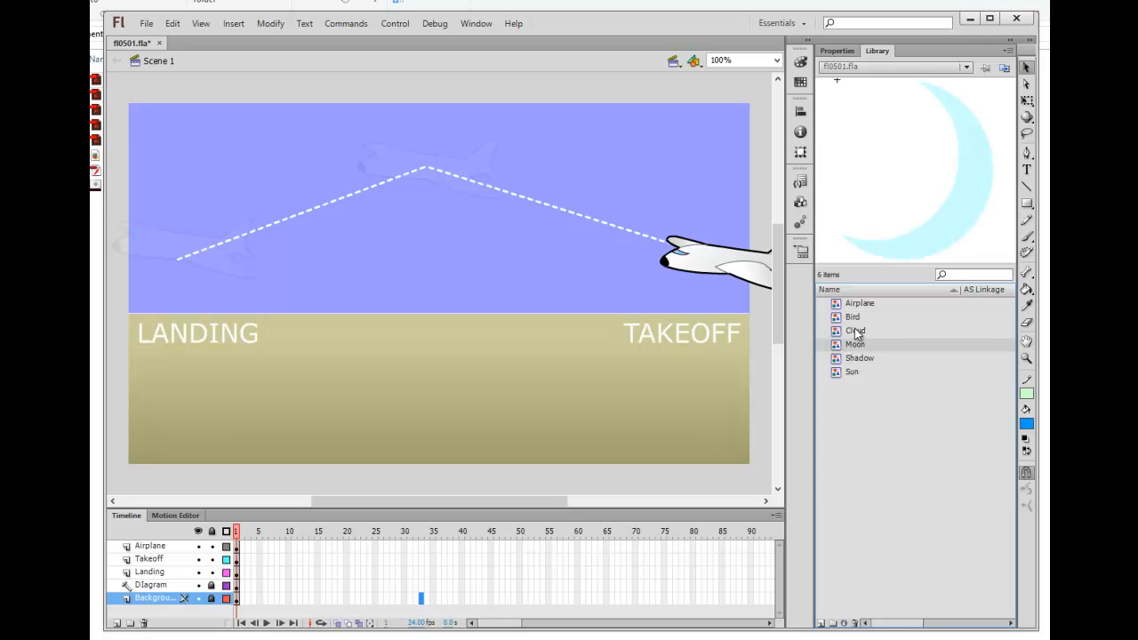
pyautogui.click(856, 331)
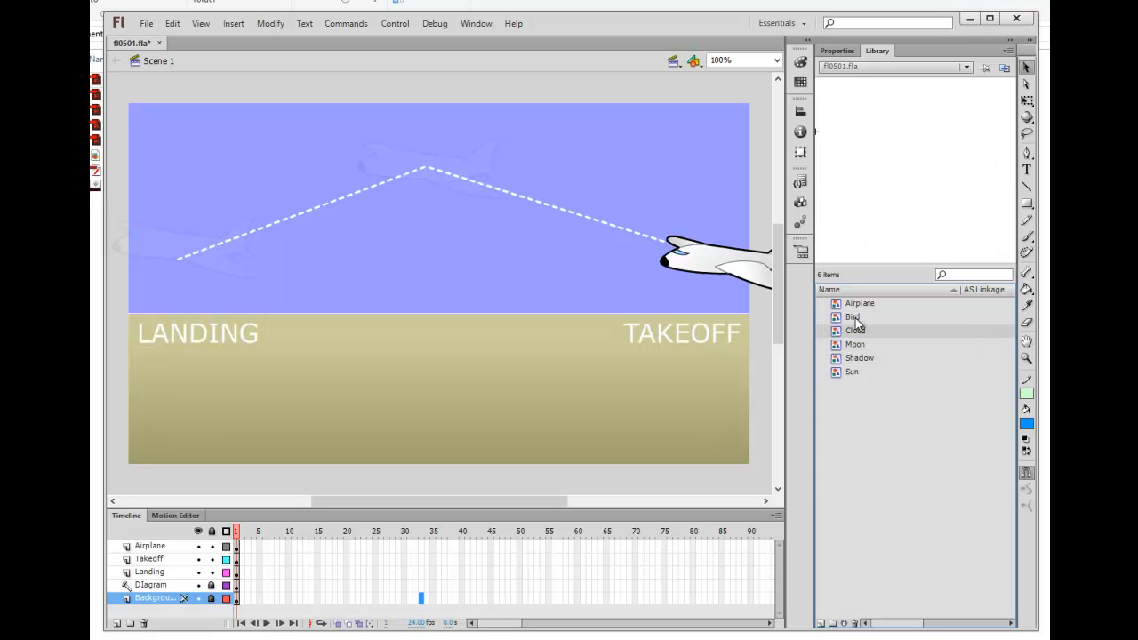
pyautogui.click(855, 318)
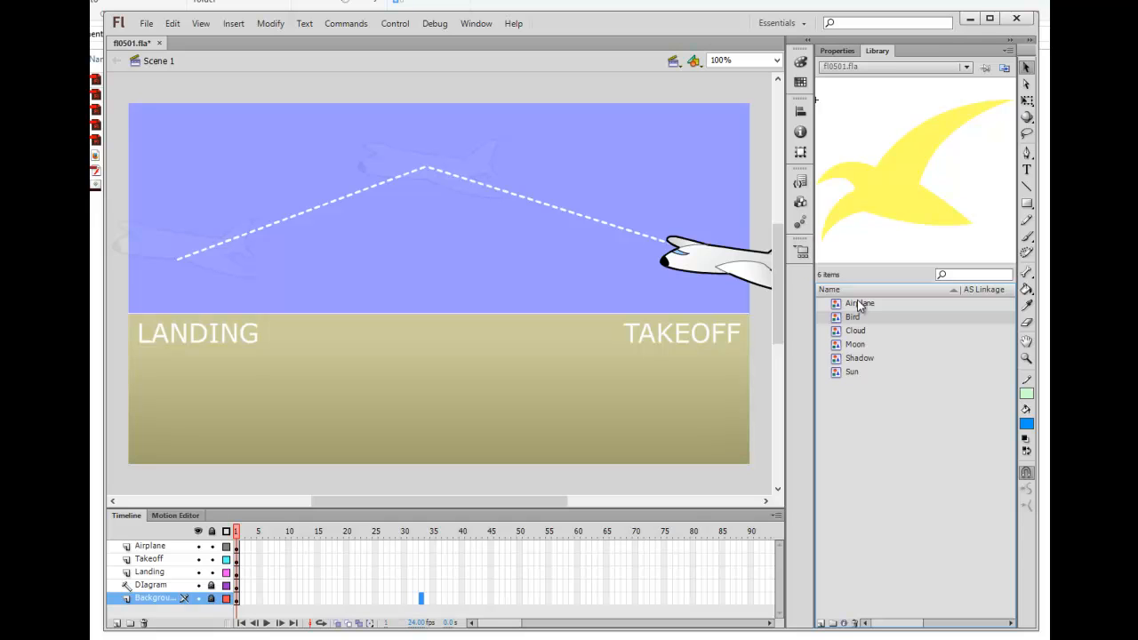
pyautogui.click(859, 304)
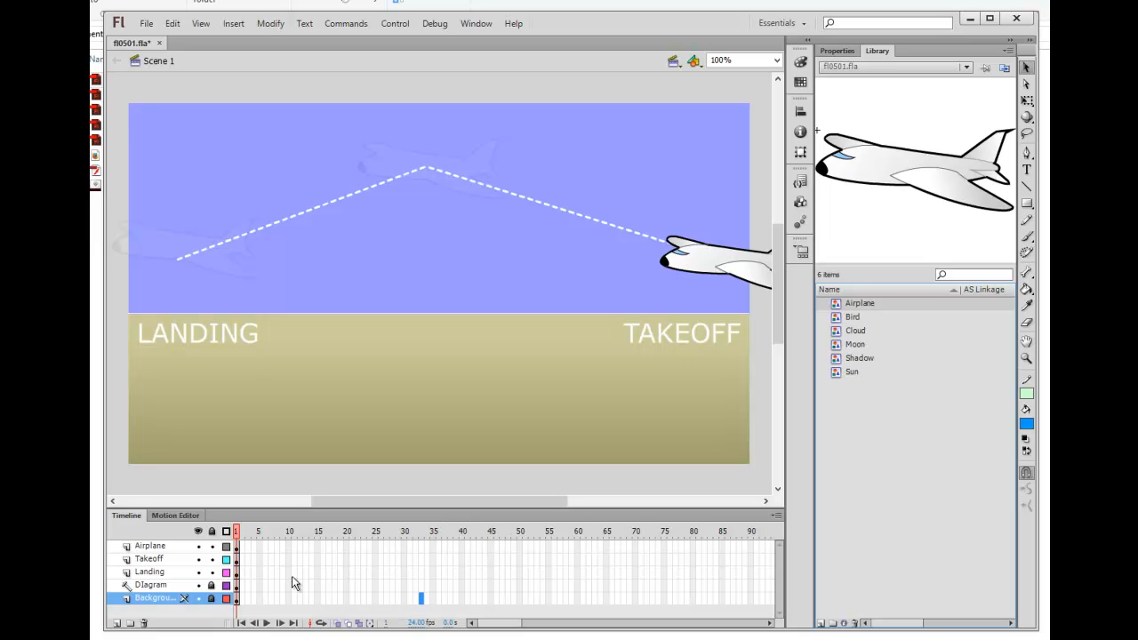
# Step: Clear the selection and drag-select frame 30 across the Diagram and Background rows
pyautogui.click(245, 531)
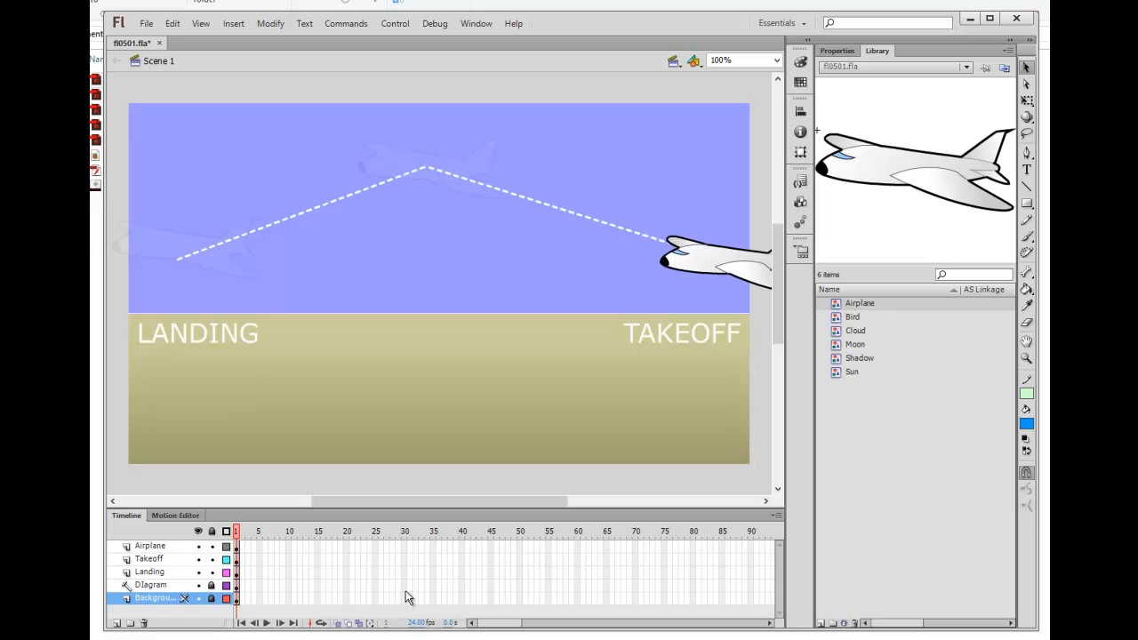
pyautogui.moveTo(404, 581); pyautogui.dragTo(403, 597)
pyautogui.moveTo(406, 585)
pyautogui.mouseDown()
pyautogui.moveTo(405, 600)
pyautogui.moveTo(408, 588)
pyautogui.mouseUp()
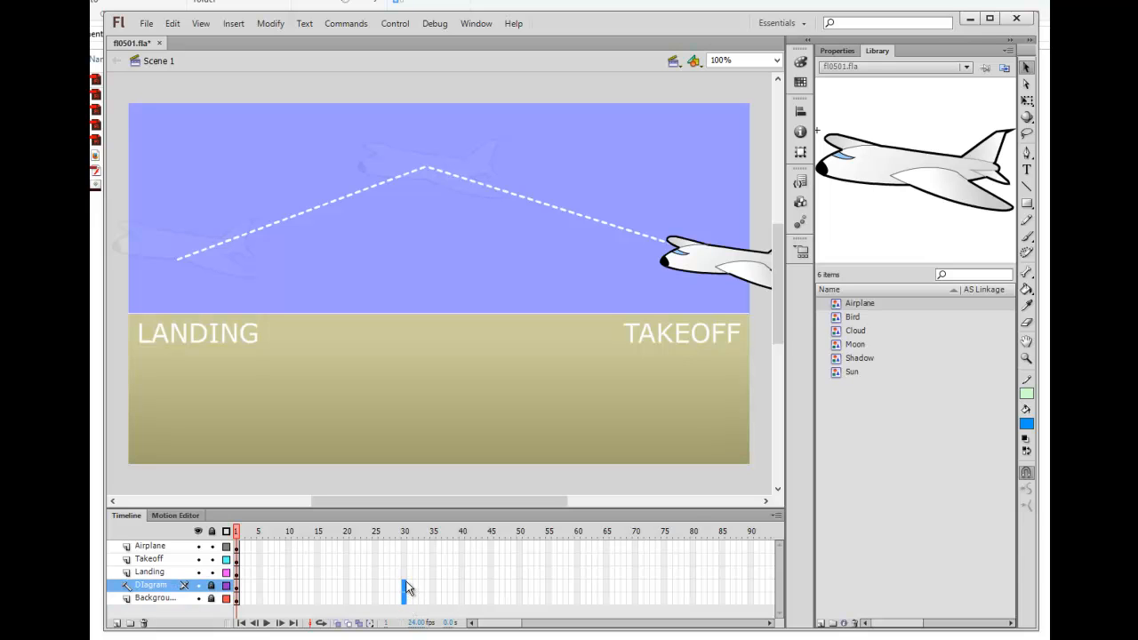
pyautogui.click(410, 587)
pyautogui.moveTo(405, 602); pyautogui.dragTo(403, 602)
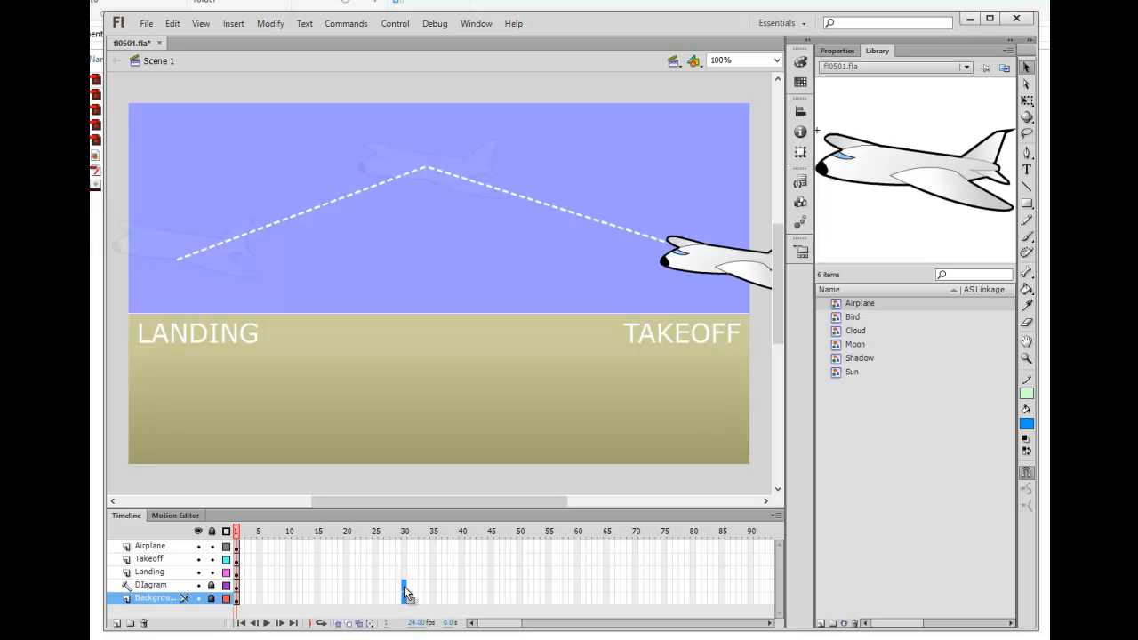
# Step: Extend the Diagram and Background layers to frame 30 with Insert > Timeline > Frame
pyautogui.click(235, 29)
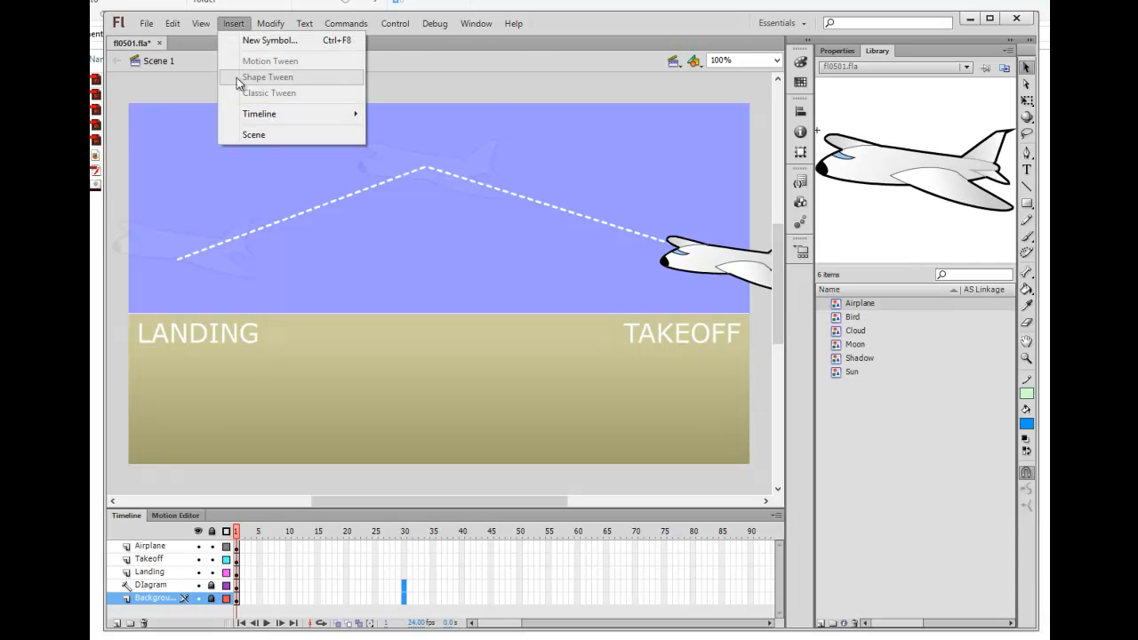
pyautogui.moveTo(258, 115)
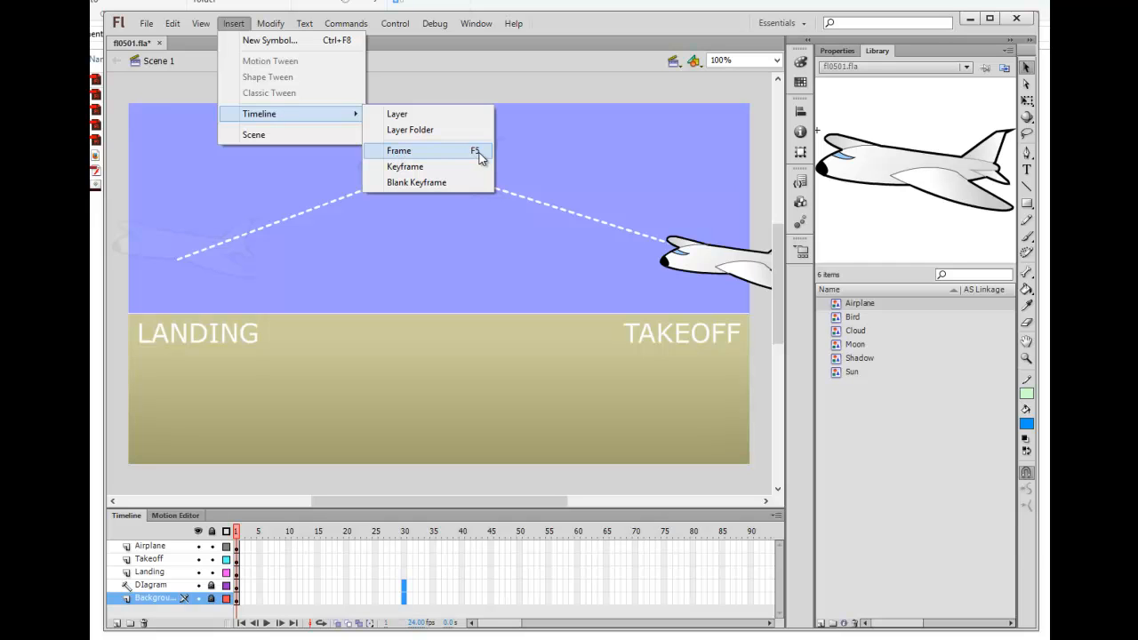
pyautogui.click(428, 156)
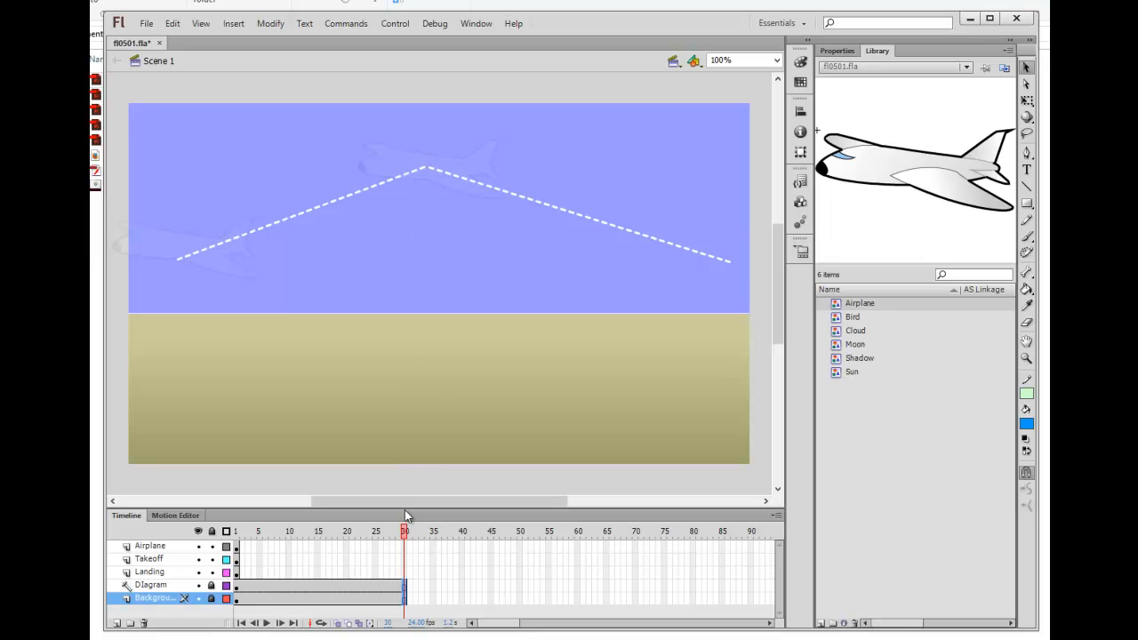
# Step: Rewind to frame 1 and play the animation twice to preview it
pyautogui.click(236, 531)
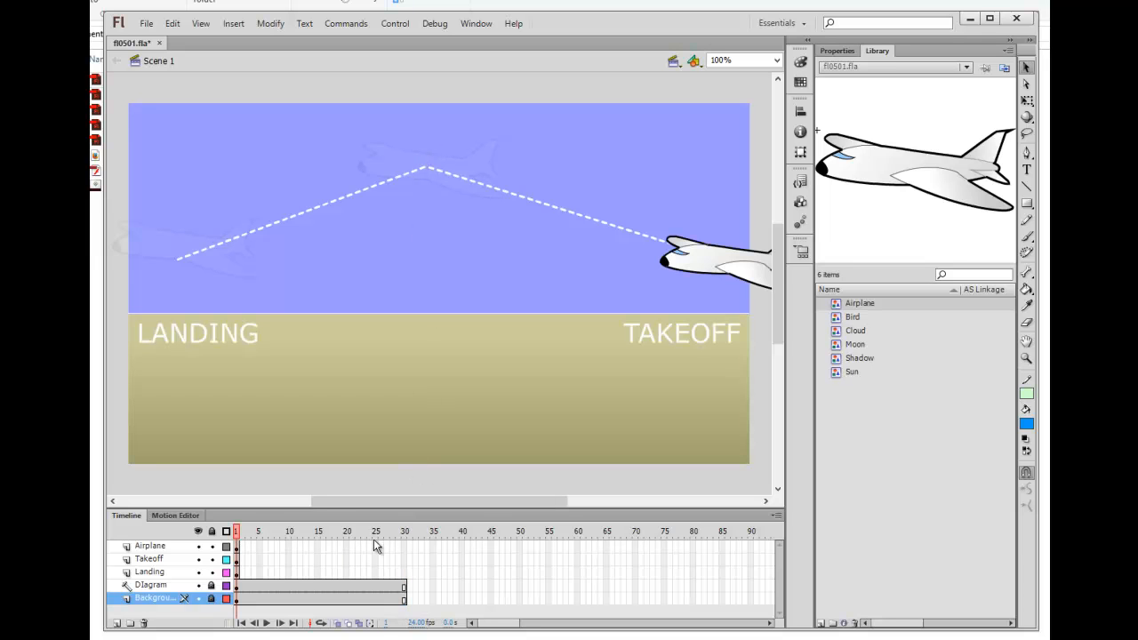
pyautogui.click(267, 624)
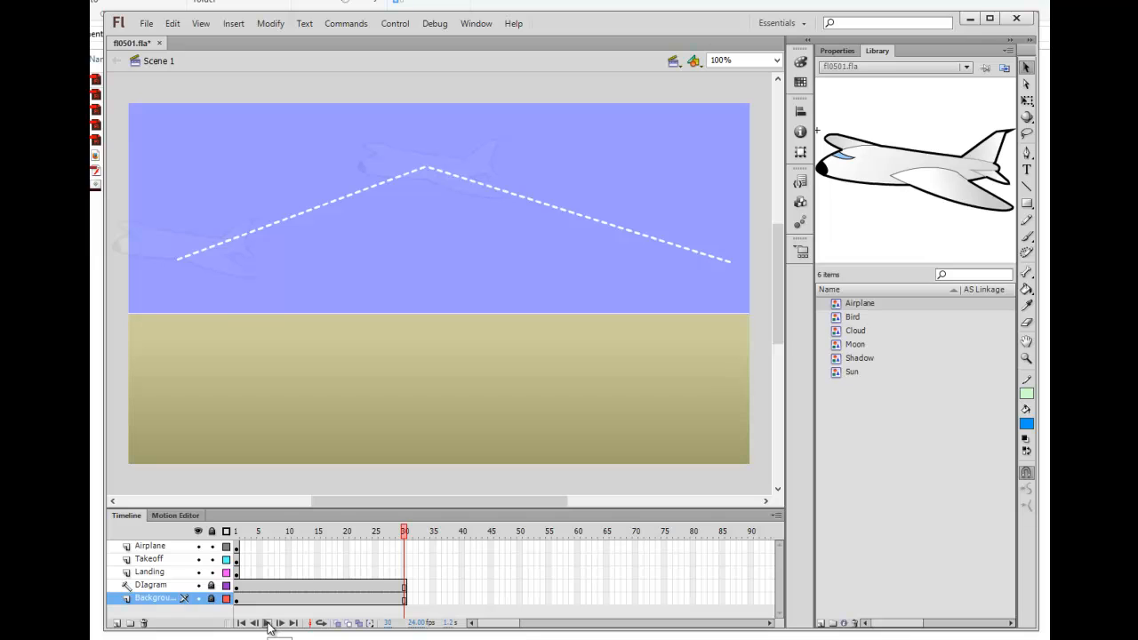
pyautogui.click(268, 624)
# Step: Select the Airplane layer and return to frame 1
pyautogui.click(237, 532)
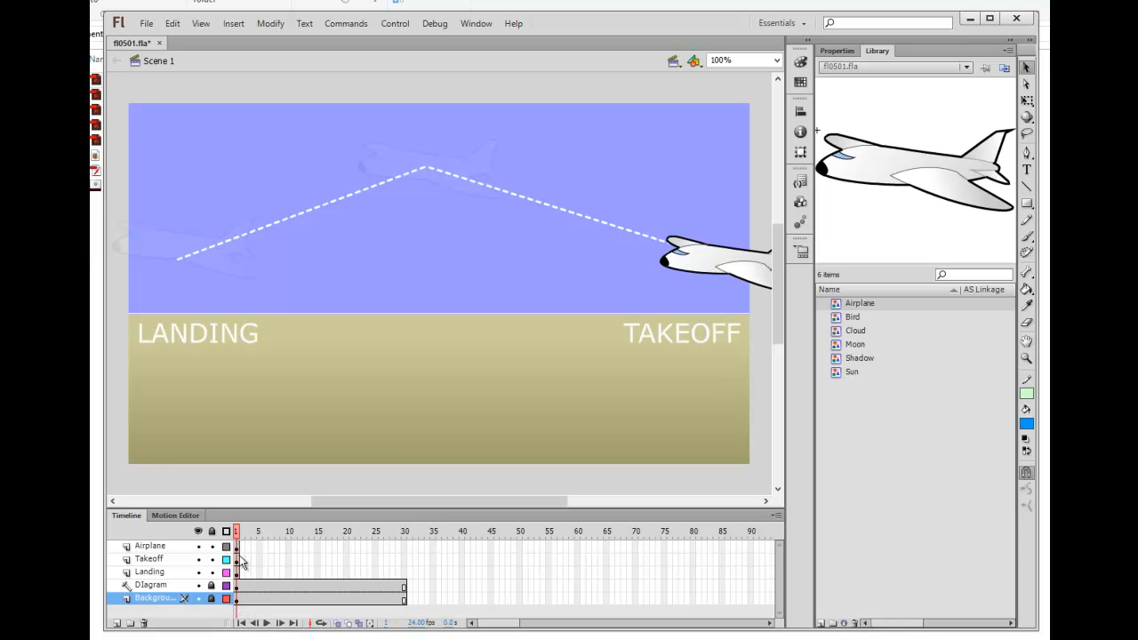
pyautogui.click(242, 531)
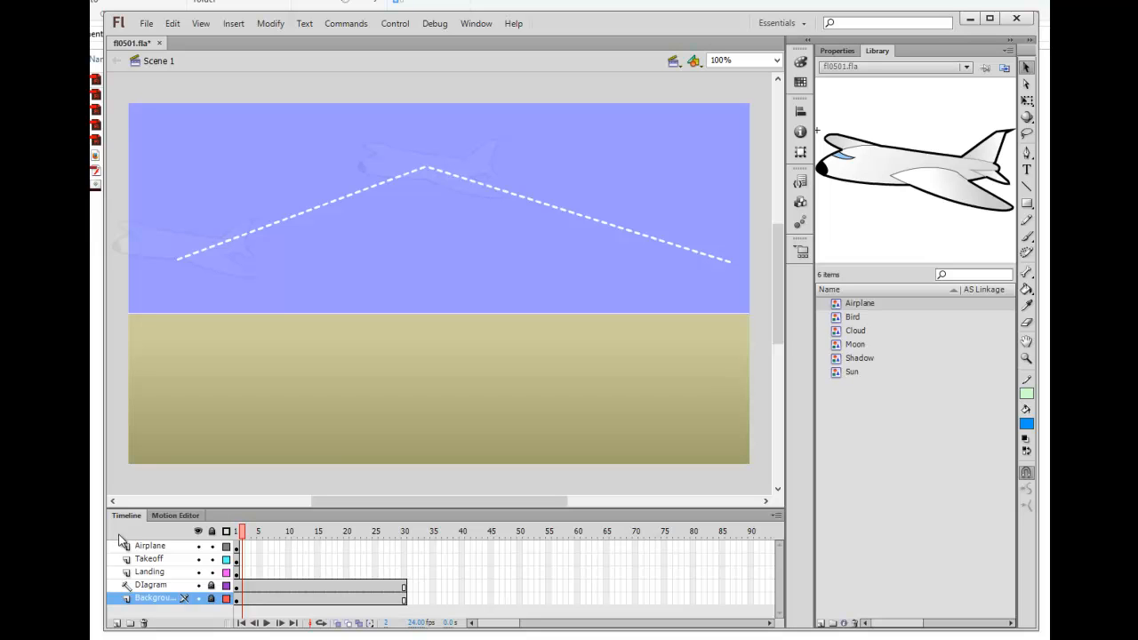
pyautogui.click(170, 547)
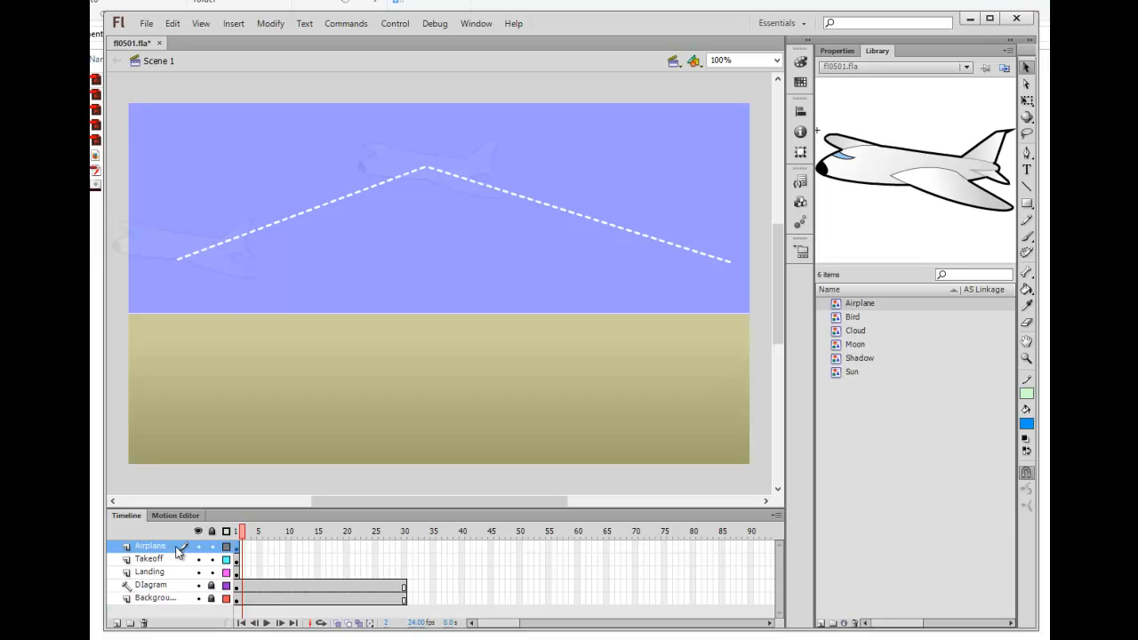
pyautogui.click(236, 547)
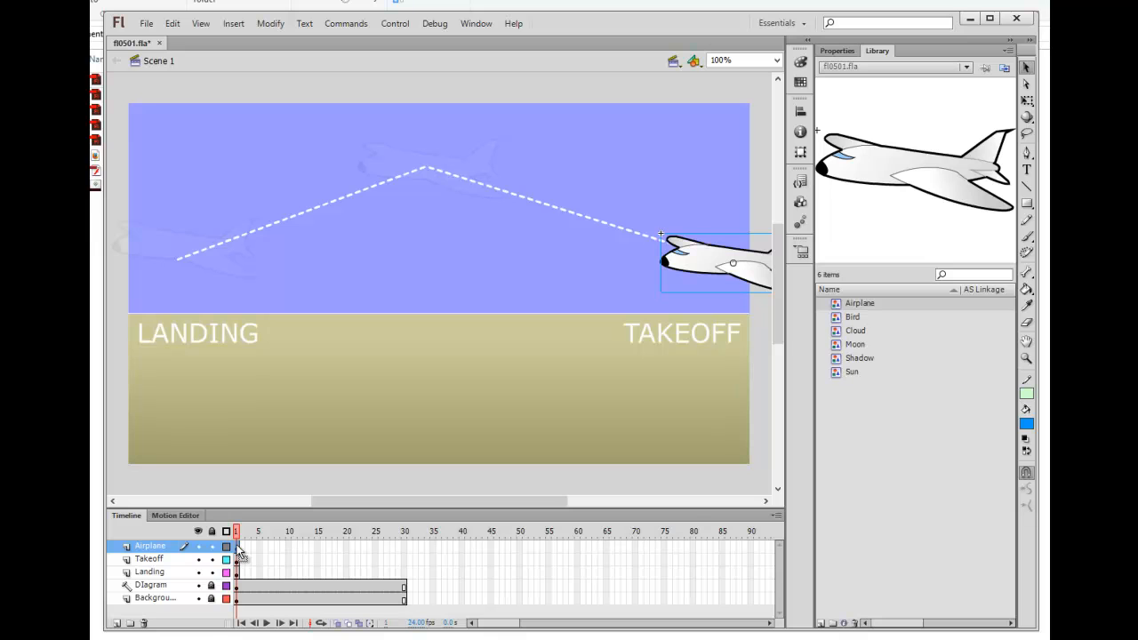
# Step: Toggle the Airplane layer's visibility twice, leaving it visible, then go to its frame 15
pyautogui.click(199, 546)
pyautogui.click(198, 545)
pyautogui.click(198, 546)
pyautogui.click(198, 546)
pyautogui.click(317, 546)
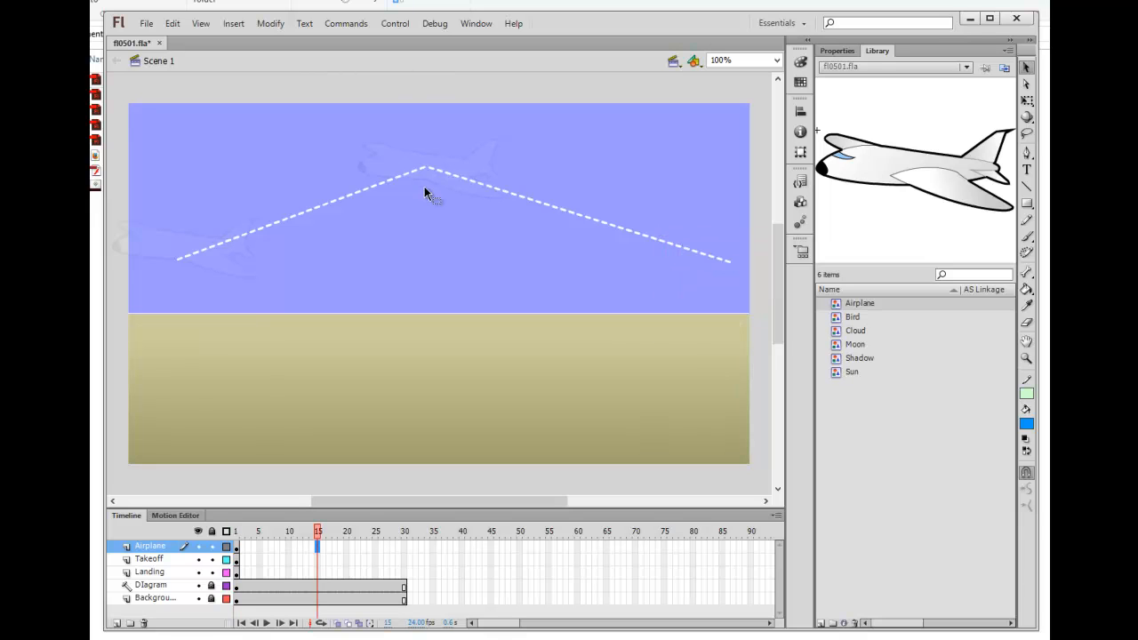
# Step: Insert a keyframe at frame 15 of the Airplane layer from the frame's context menu
pyautogui.rightClick(316, 550)
pyautogui.click(234, 24)
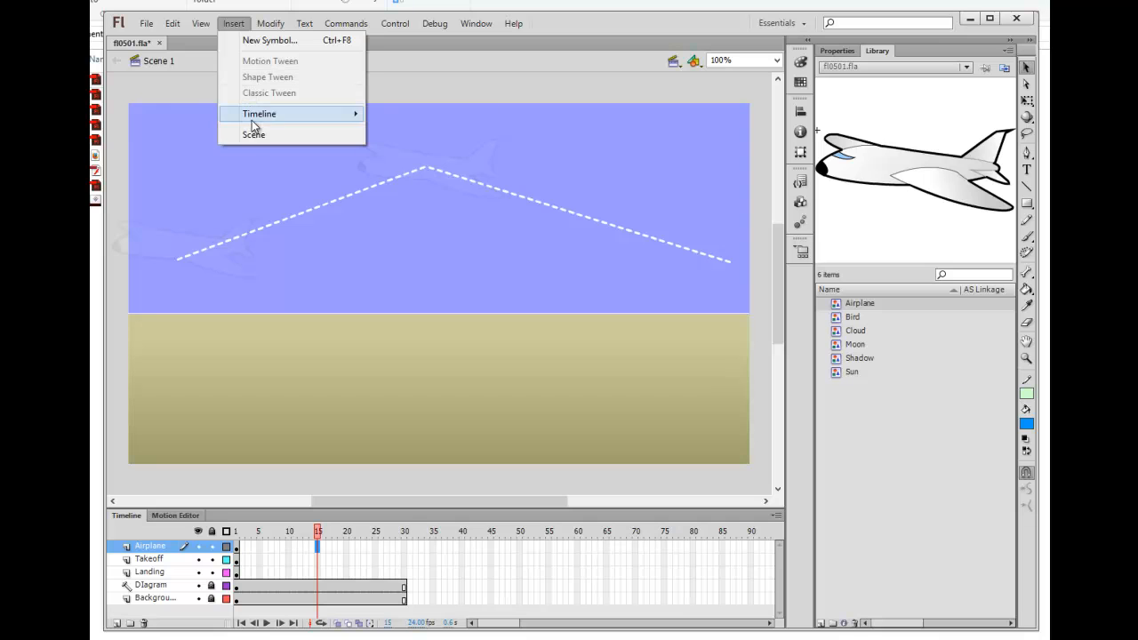
pyautogui.moveTo(253, 121)
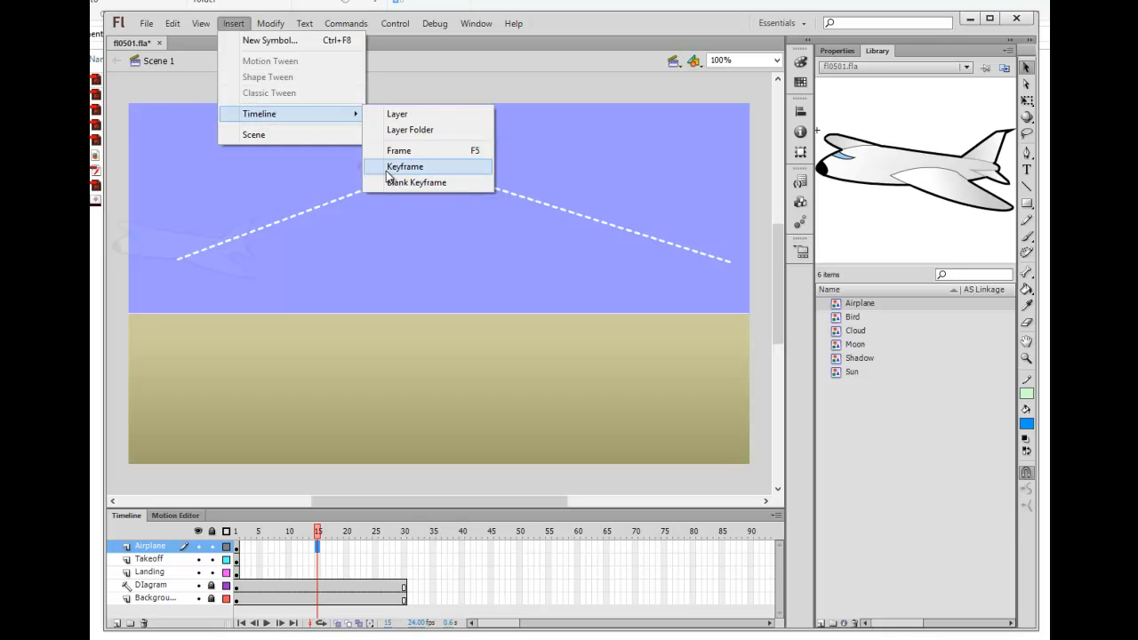
pyautogui.click(317, 544)
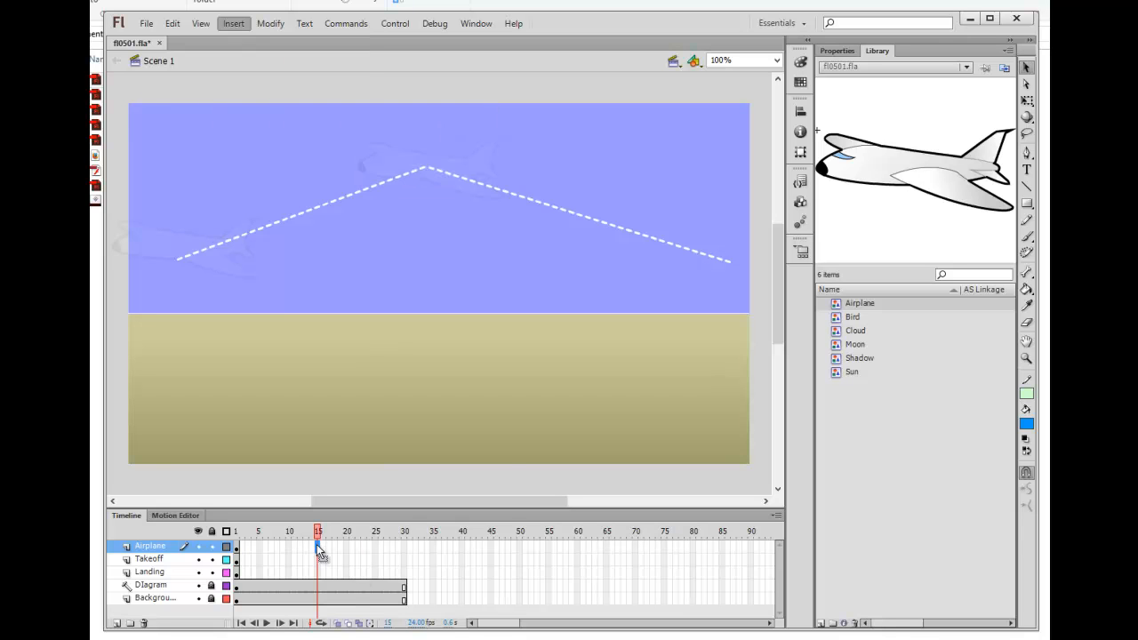
pyautogui.rightClick(316, 545)
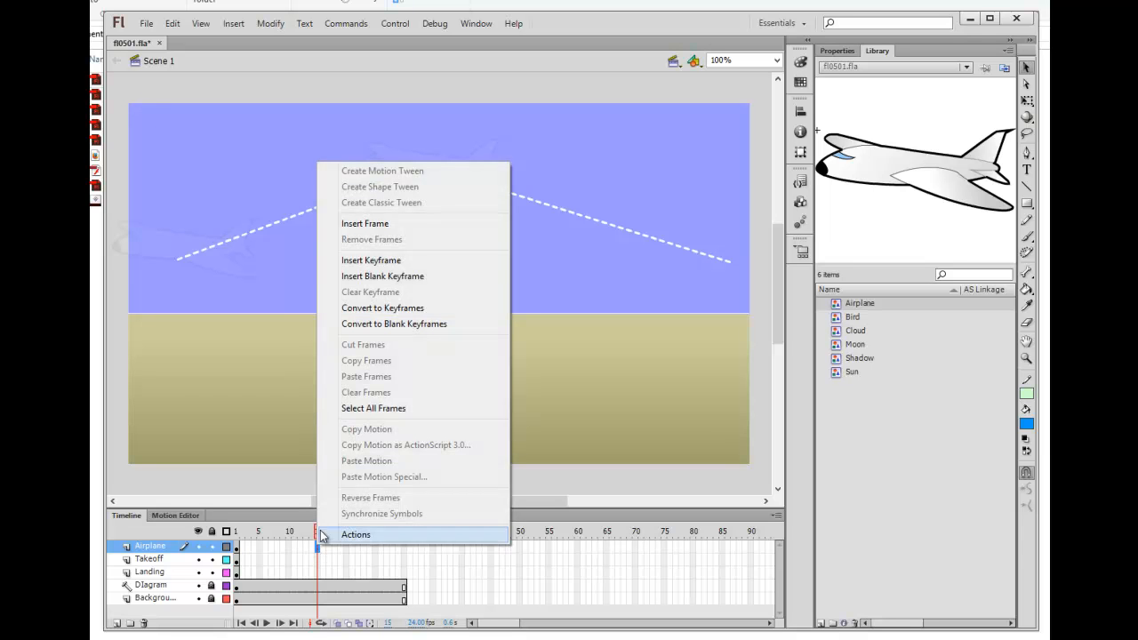
pyautogui.click(347, 263)
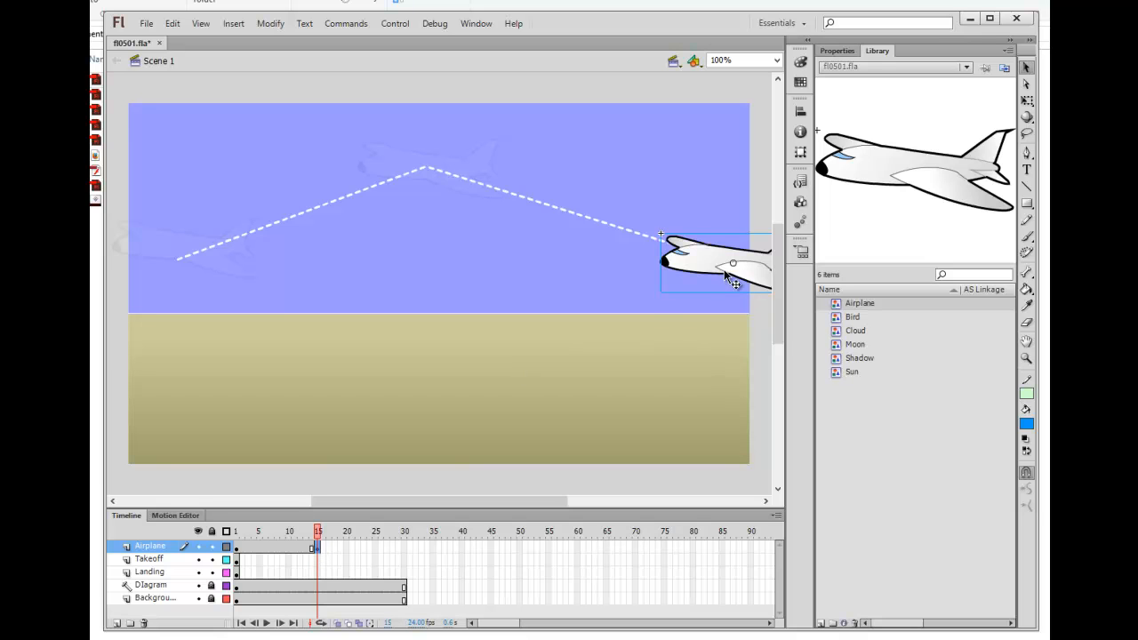
# Step: Move the frame 15 airplane to the dashed path's apex, then go to frame 30
pyautogui.moveTo(709, 272); pyautogui.dragTo(399, 171)
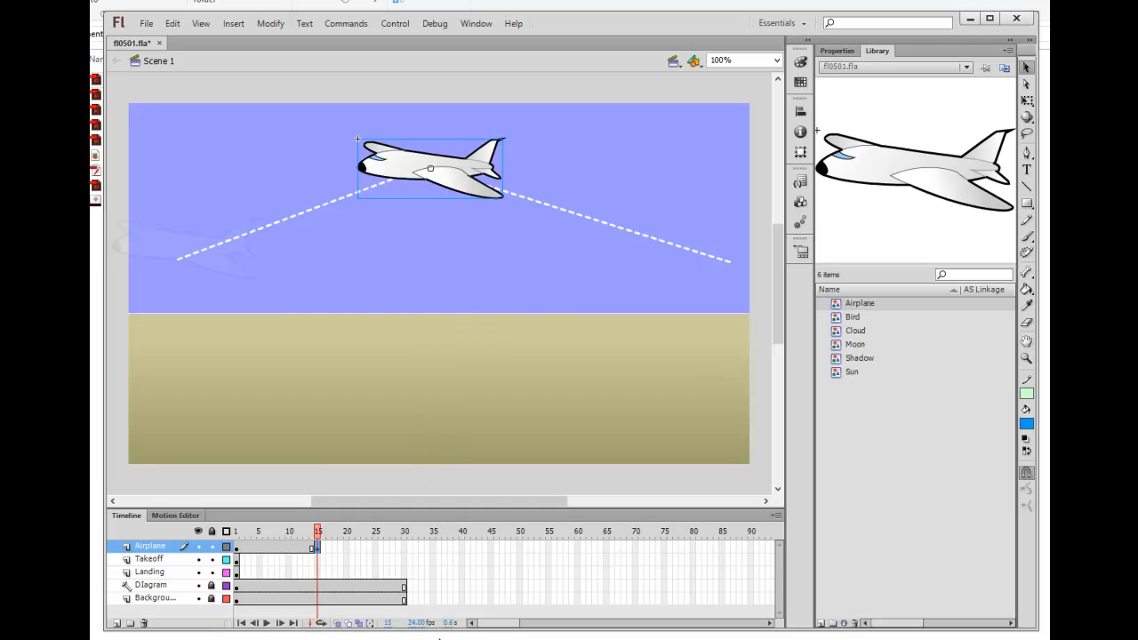
pyautogui.click(404, 546)
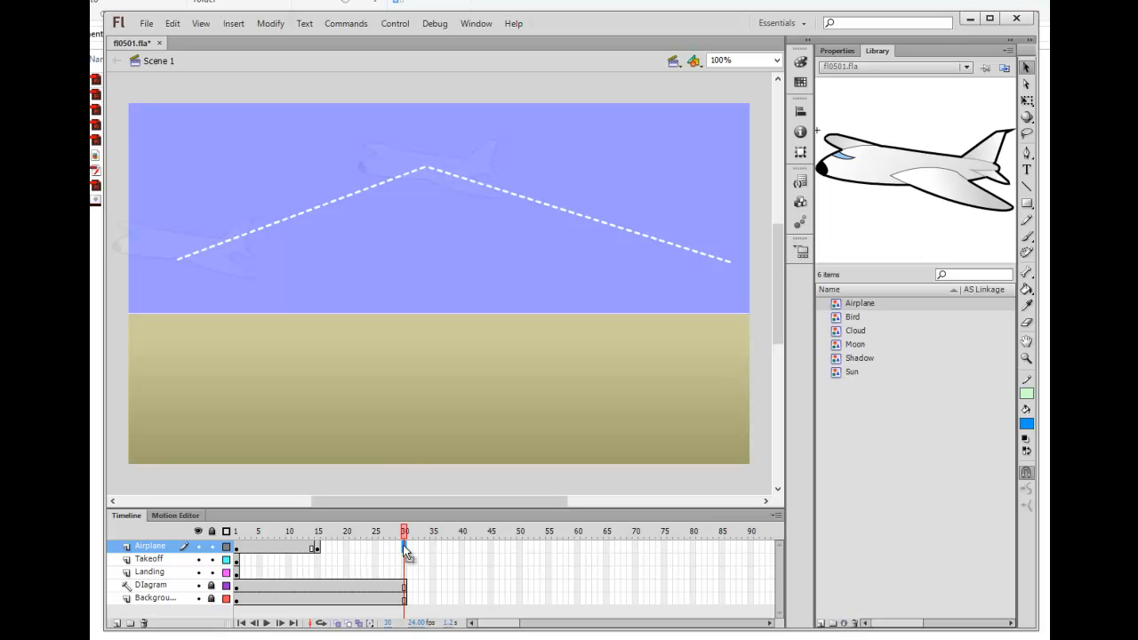
# Step: Add a frame 30 keyframe, move the airplane to the path's left end, and preview the animation
pyautogui.click(234, 25)
pyautogui.moveTo(253, 114)
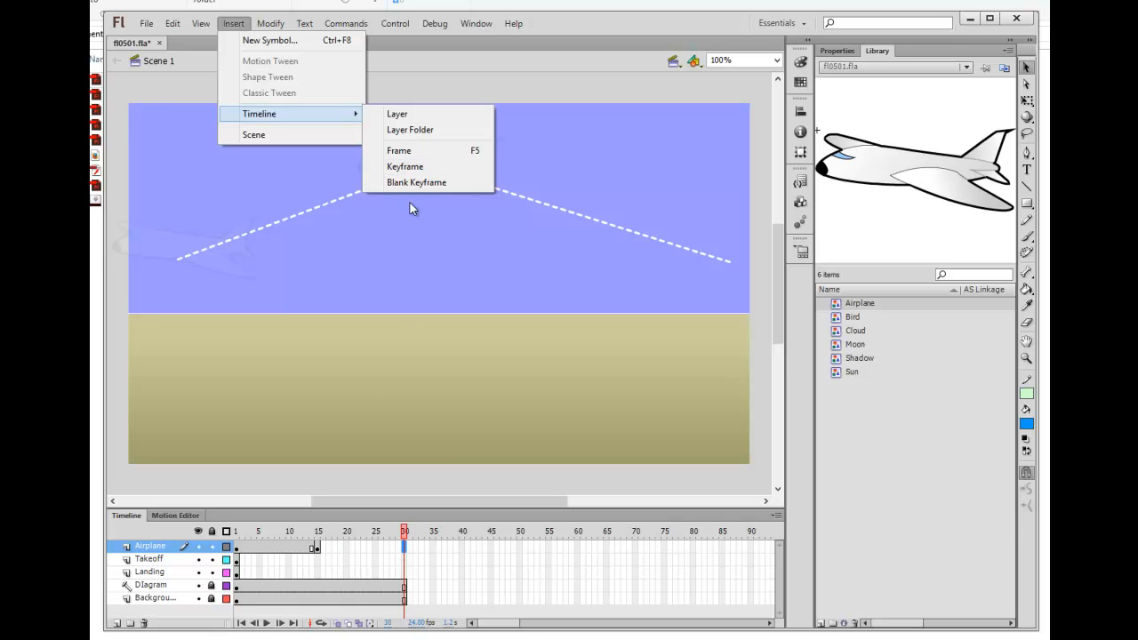
pyautogui.click(404, 169)
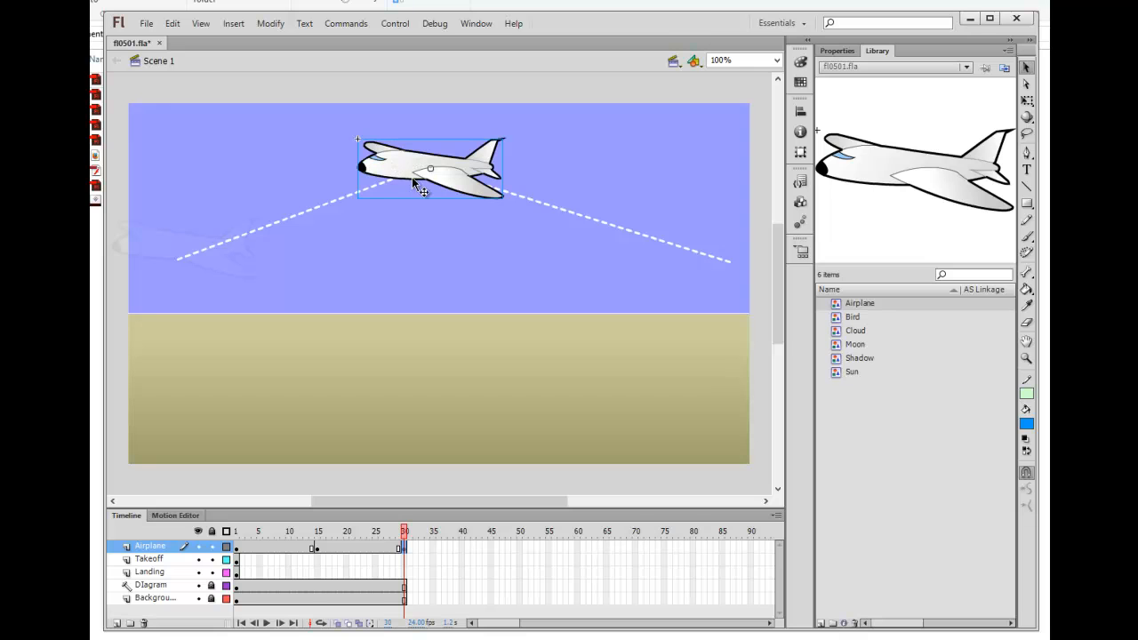
pyautogui.moveTo(403, 175); pyautogui.dragTo(161, 258)
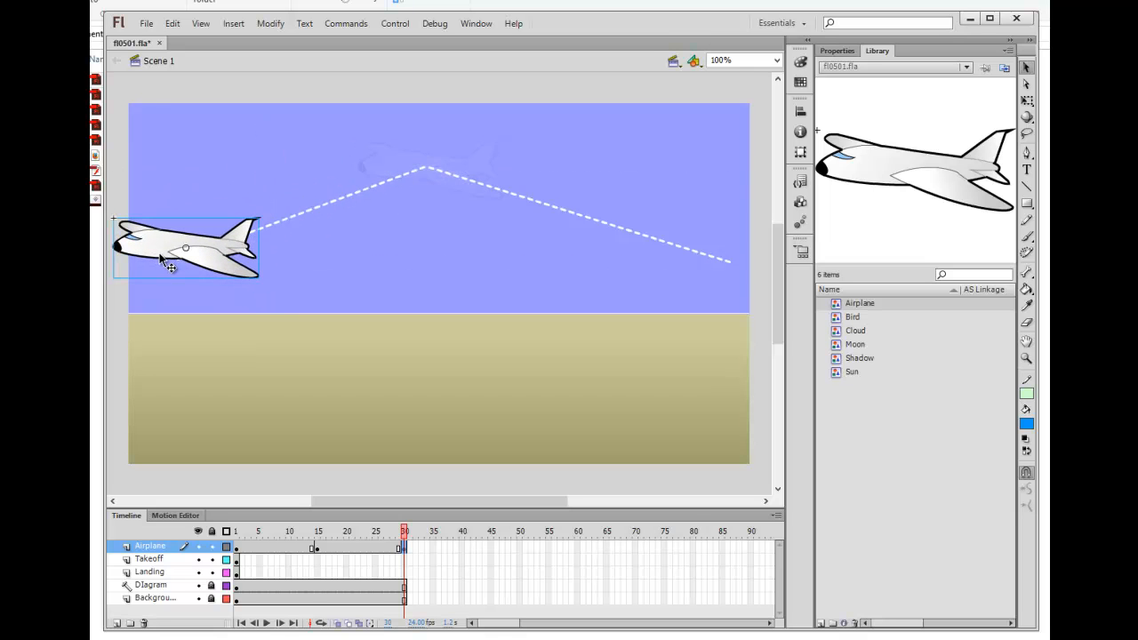
pyautogui.press('Return')
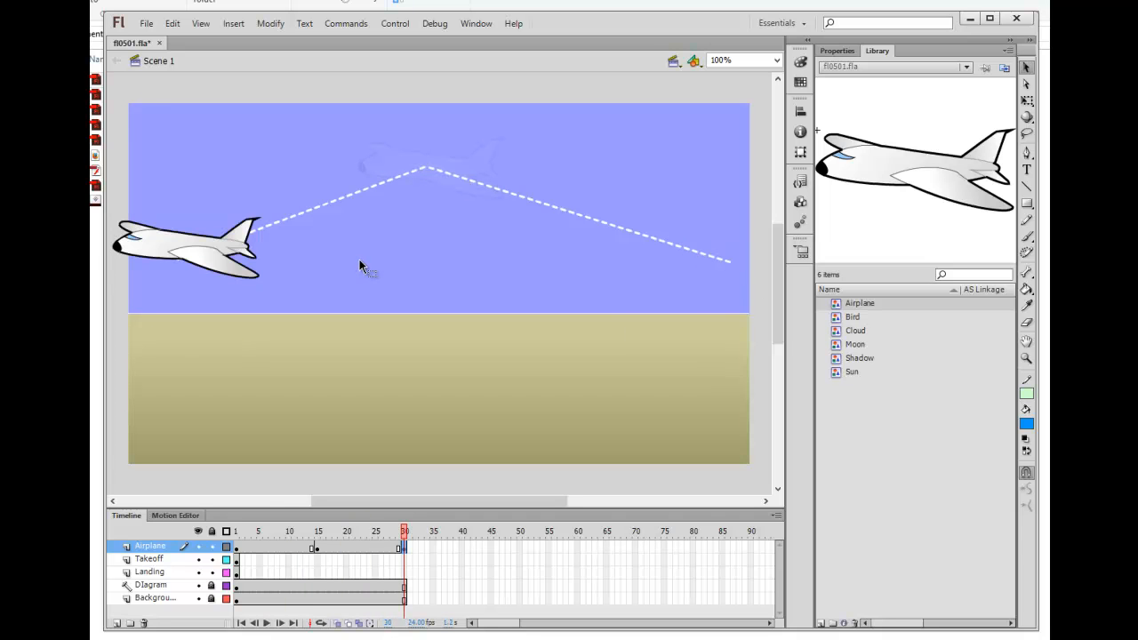
pyautogui.press('Return')
pyautogui.click(236, 547)
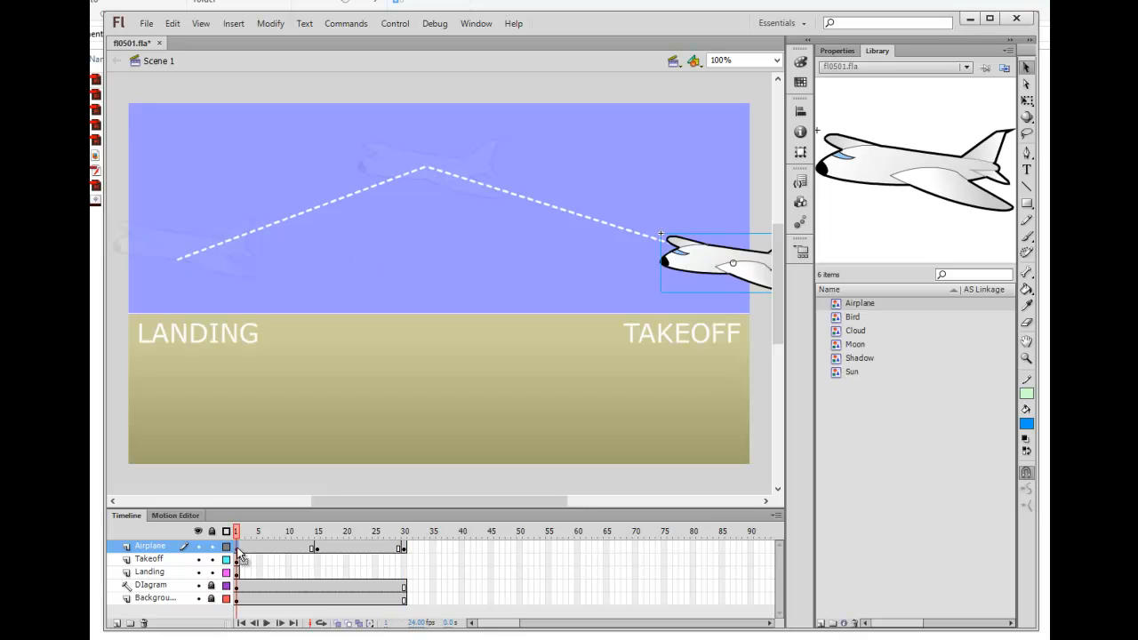
pyautogui.click(317, 549)
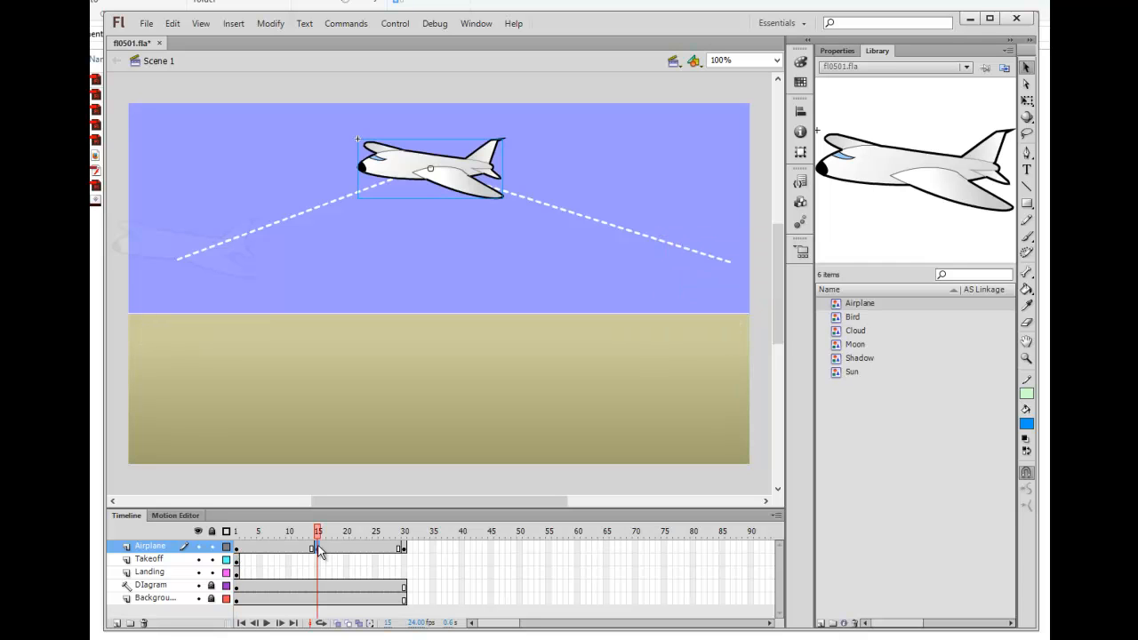
pyautogui.click(406, 548)
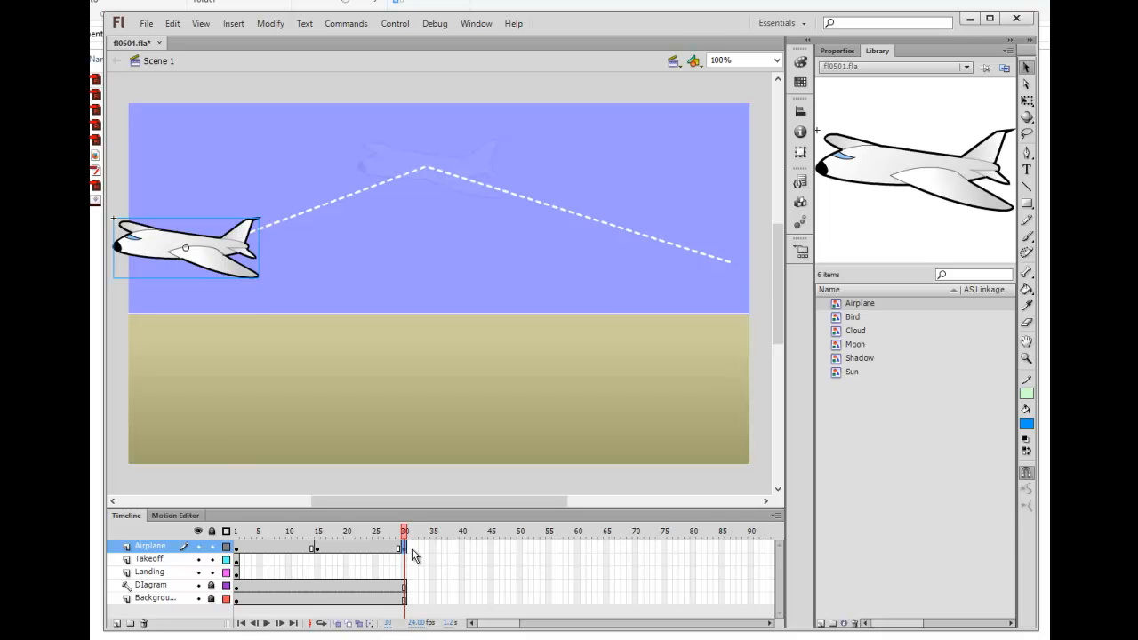
pyautogui.press('Return')
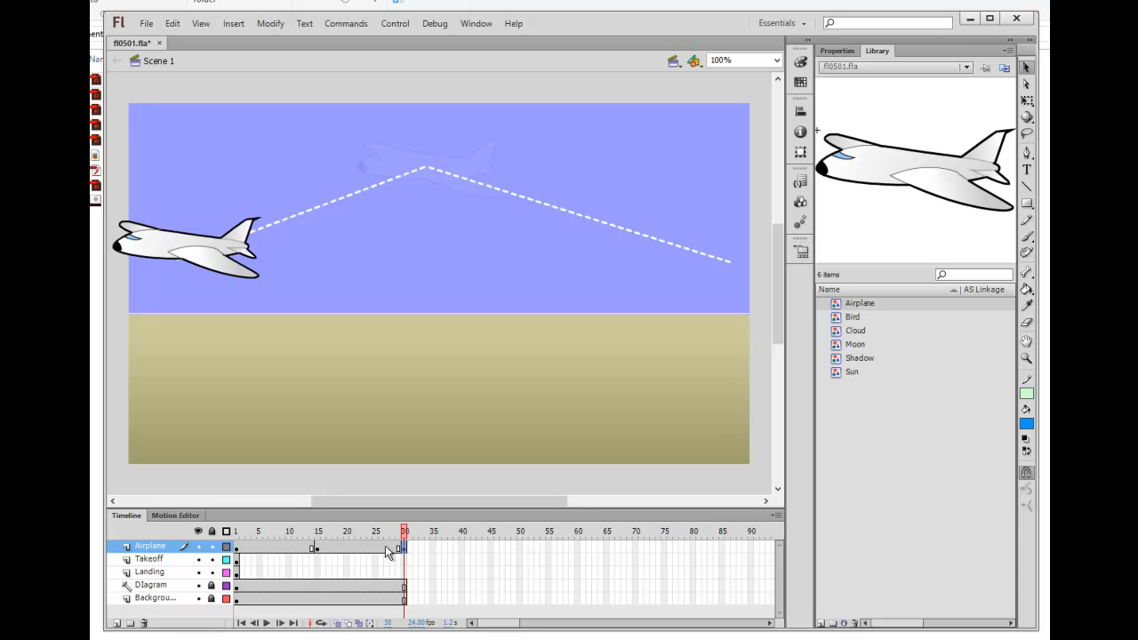
# Step: Apply a classic tween to the Airplane layer's frames and check the plane's position at frame 22
pyautogui.click(149, 548)
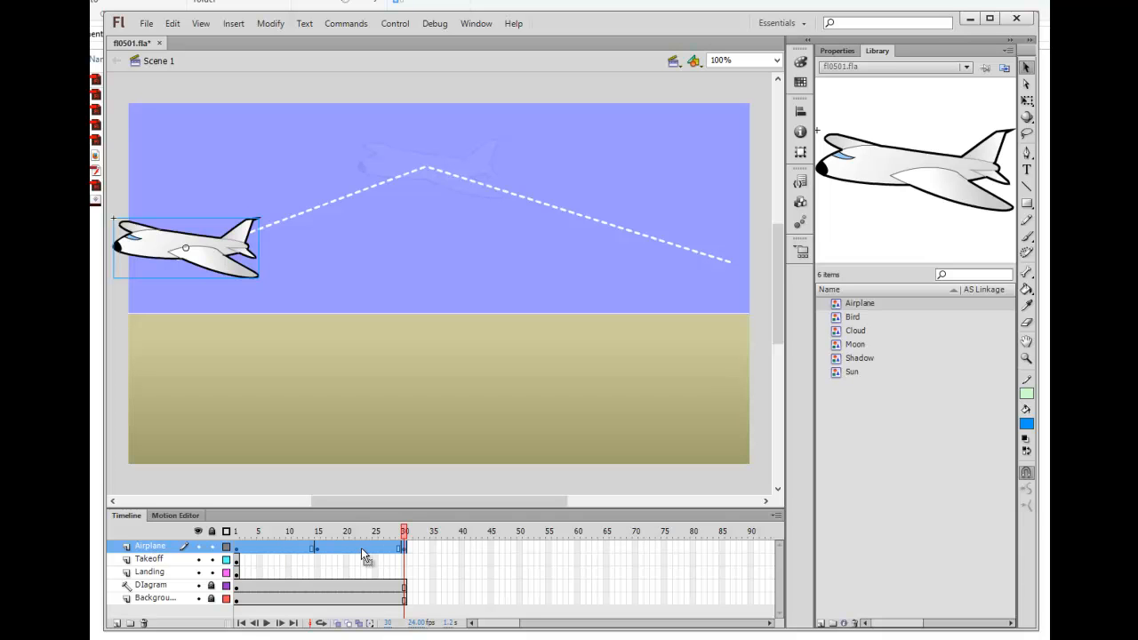
pyautogui.rightClick(264, 551)
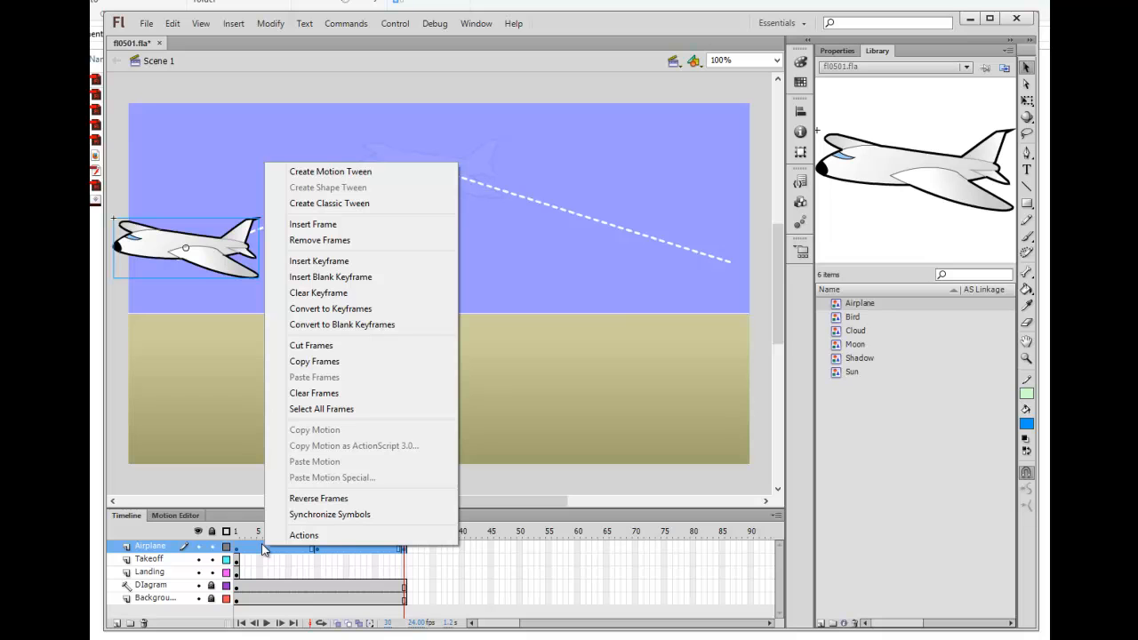
pyautogui.click(308, 206)
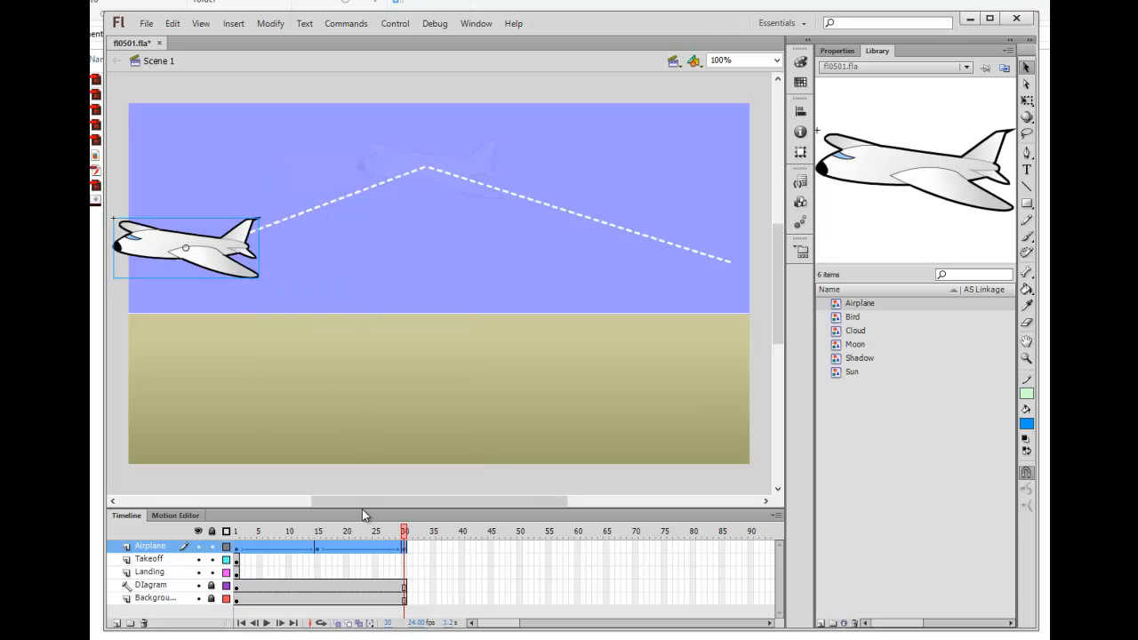
pyautogui.click(358, 560)
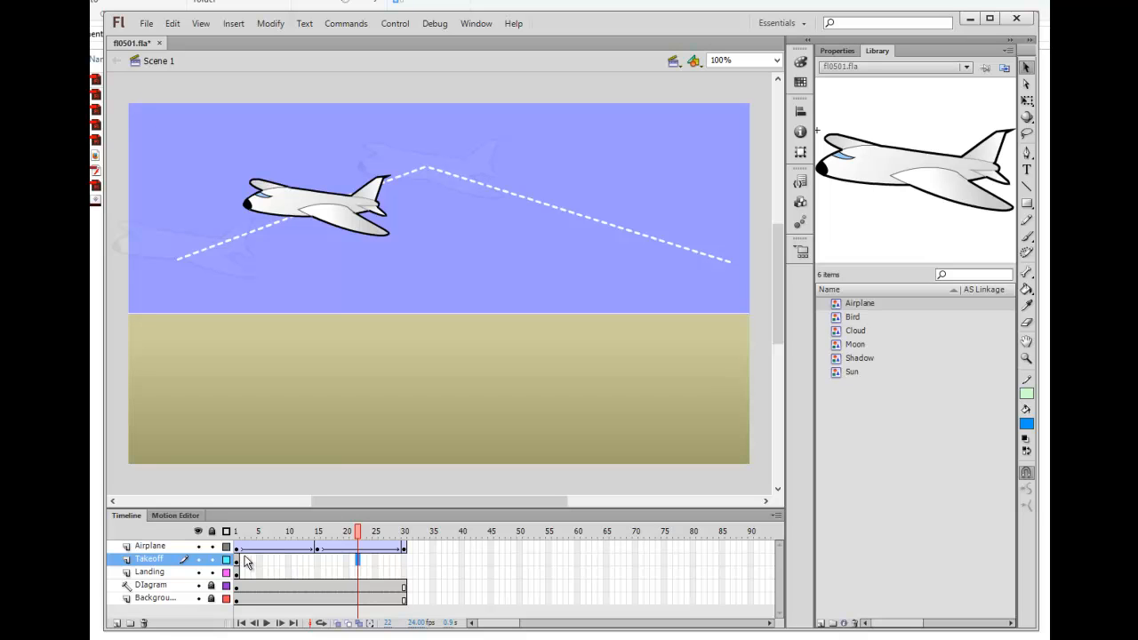
pyautogui.click(238, 548)
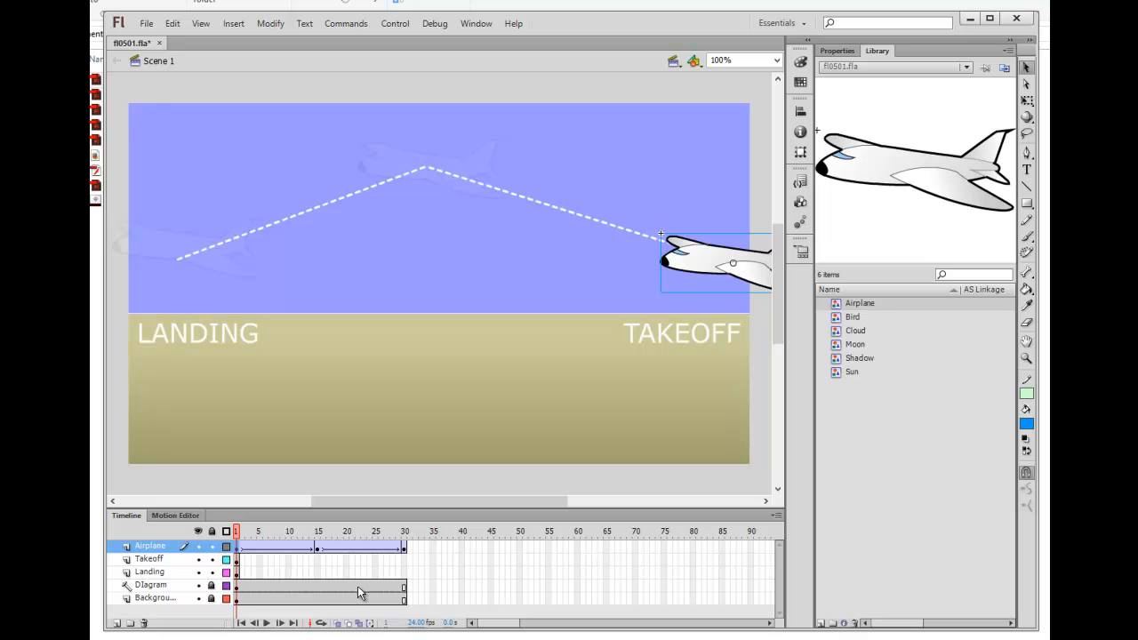
pyautogui.press('Return')
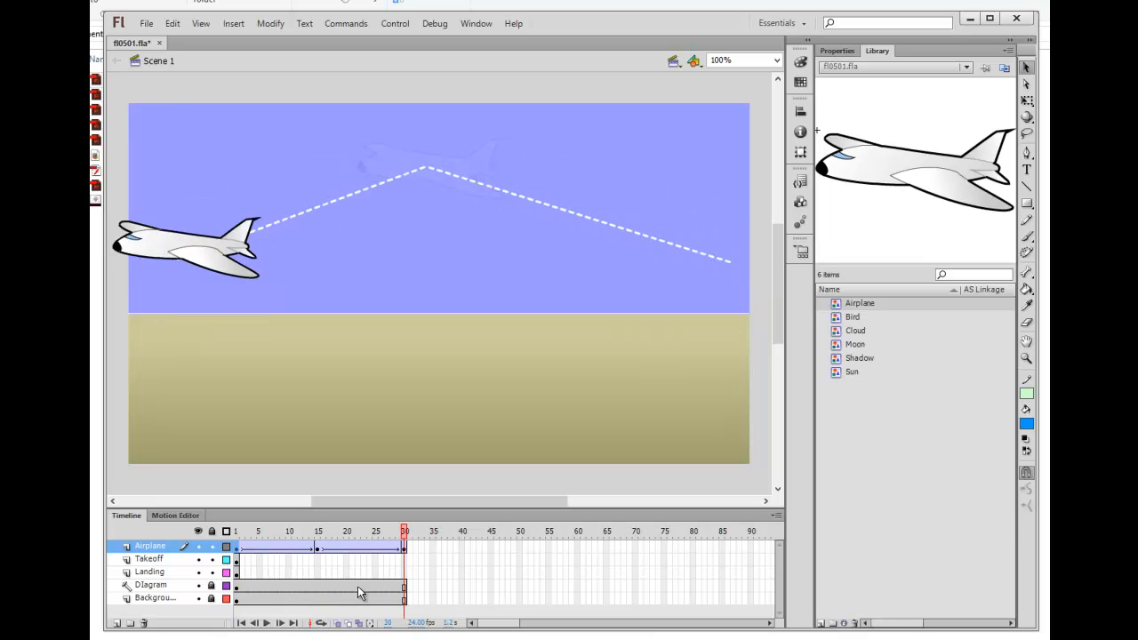